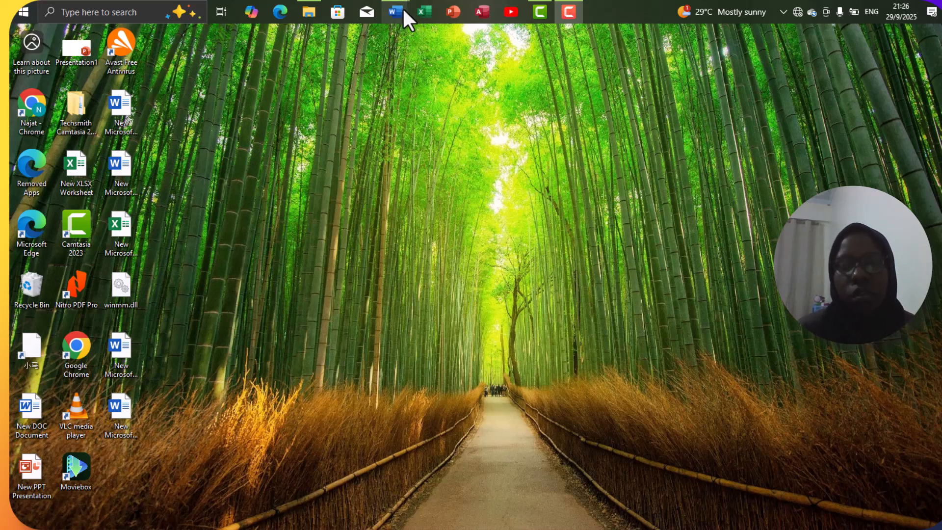
Look over the invitation letter and the recipients table in the two open Word documents, ending back on the letter.
mouse_move(402, 7)
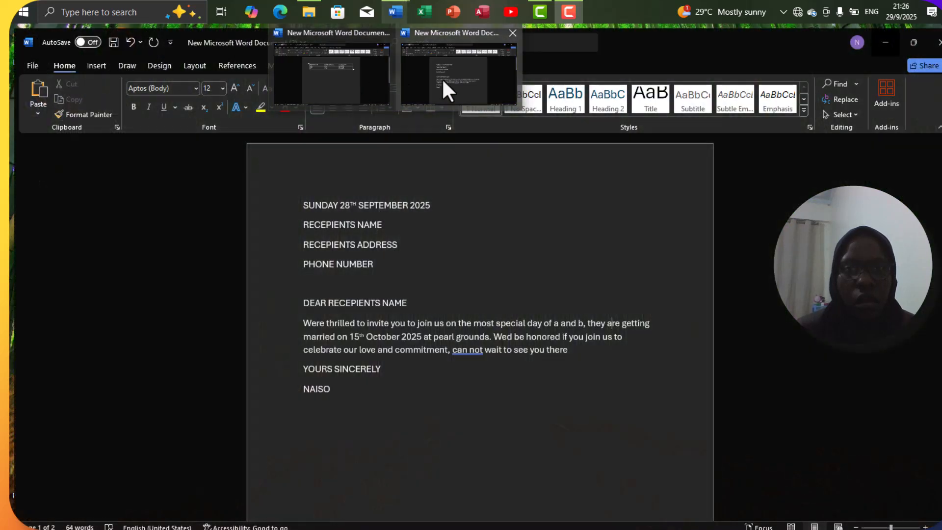
left_click(443, 81)
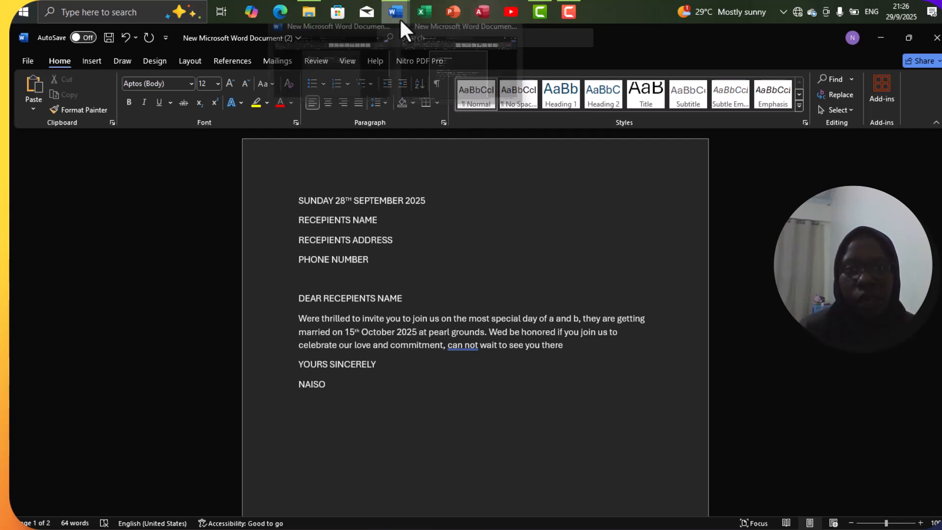
left_click(364, 76)
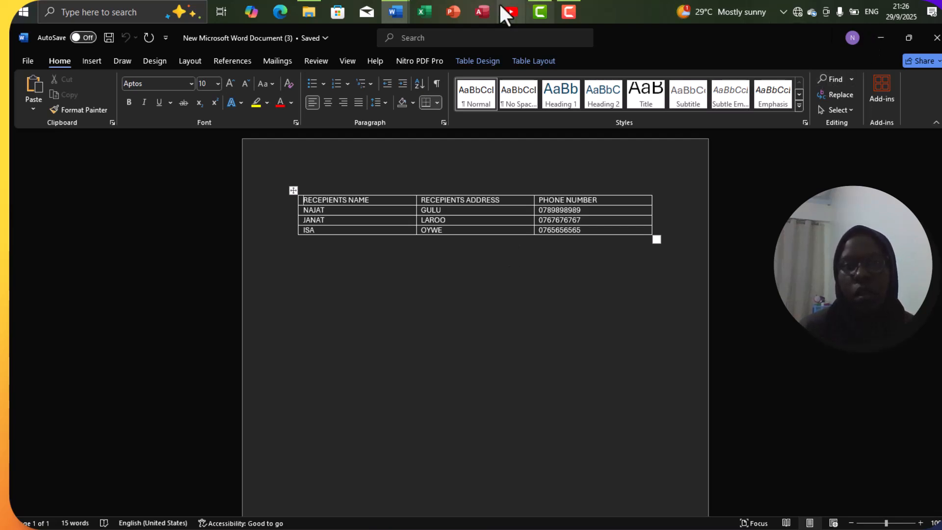
mouse_move(401, 11)
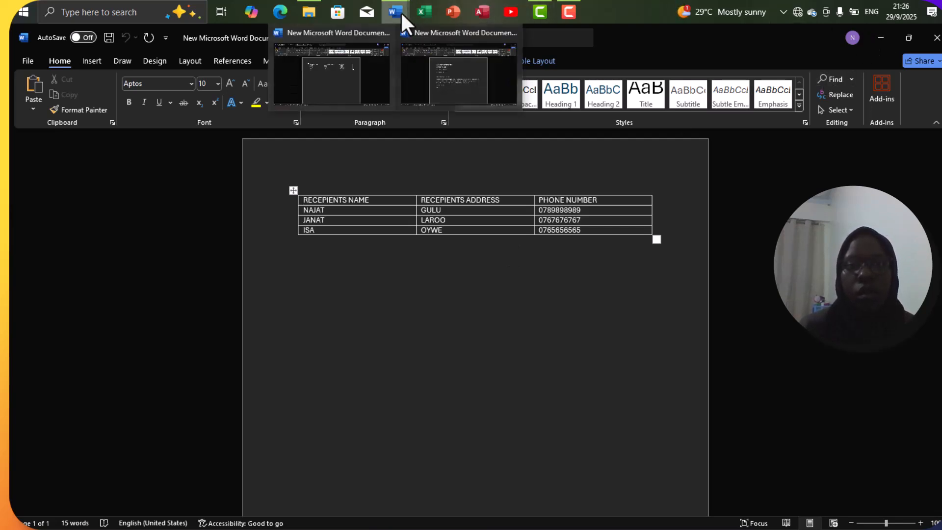
left_click(443, 58)
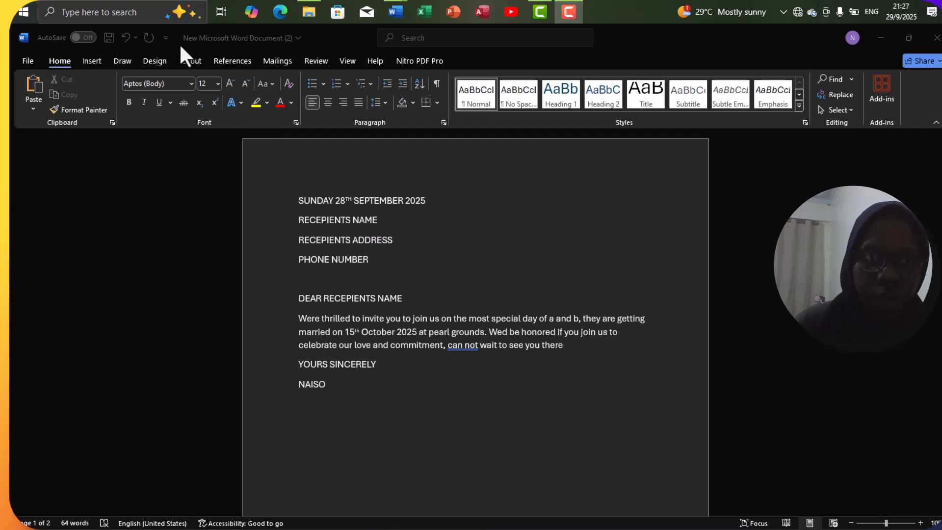
Start a mail merge of the Letters type from the invitation letter.
left_click(278, 65)
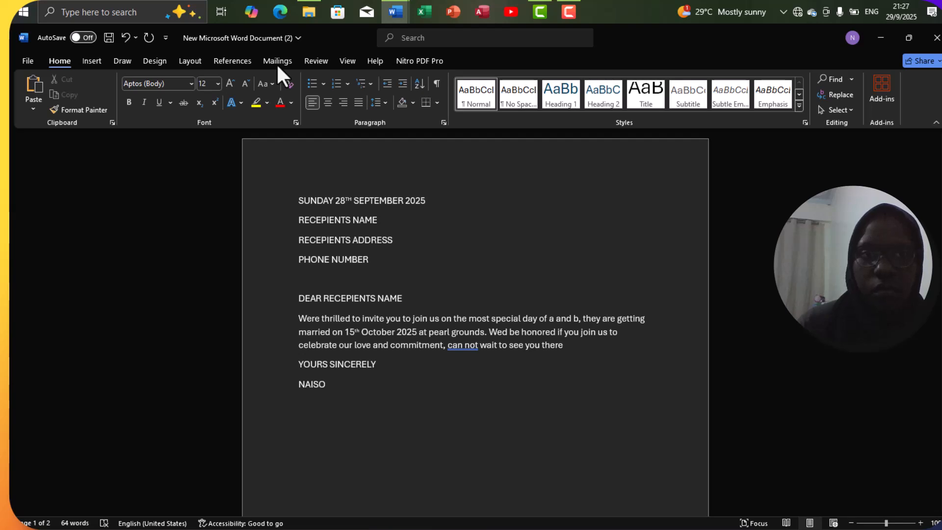
left_click(282, 62)
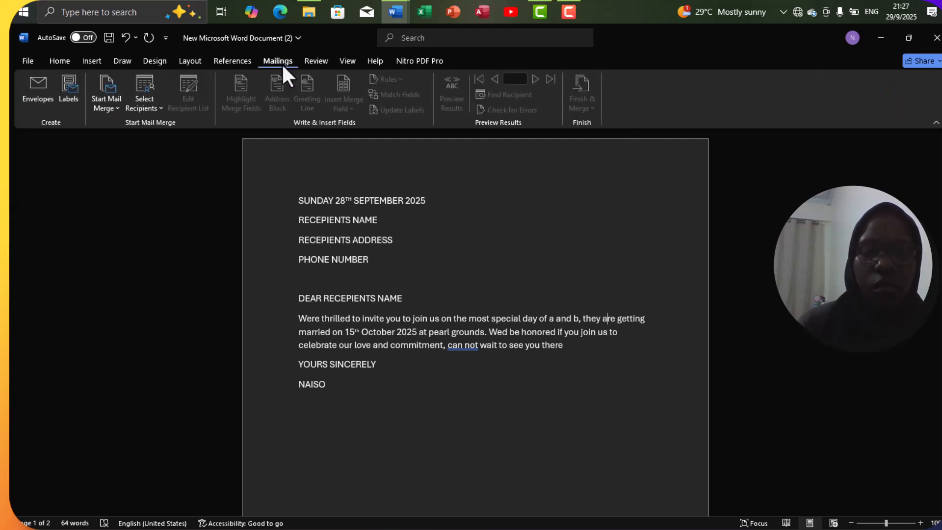
left_click(108, 108)
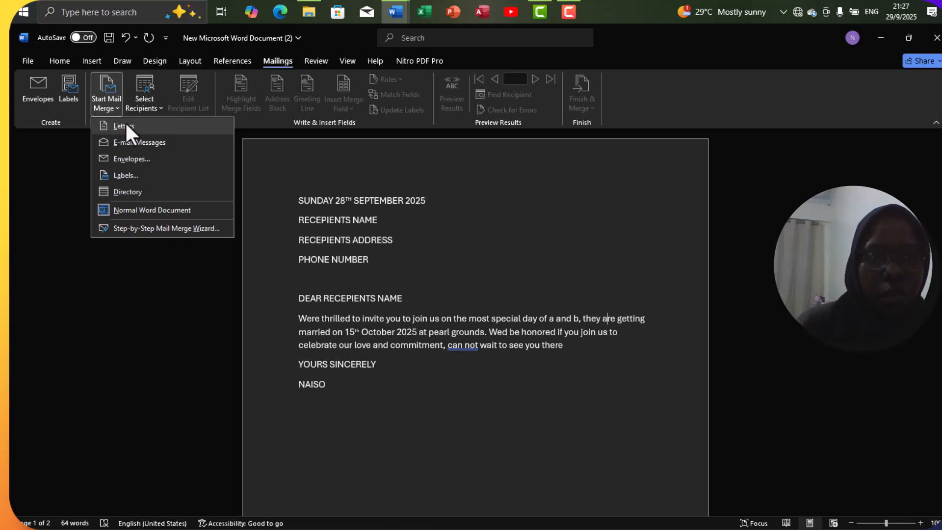
left_click(126, 126)
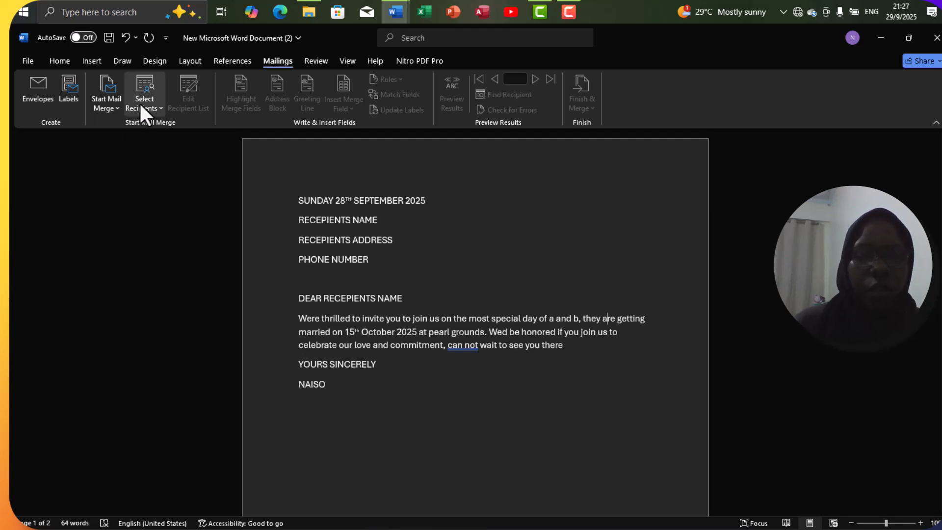
Use the existing list New Microsoft Word Document (3) from the Desktop as the recipients' data source.
left_click(140, 104)
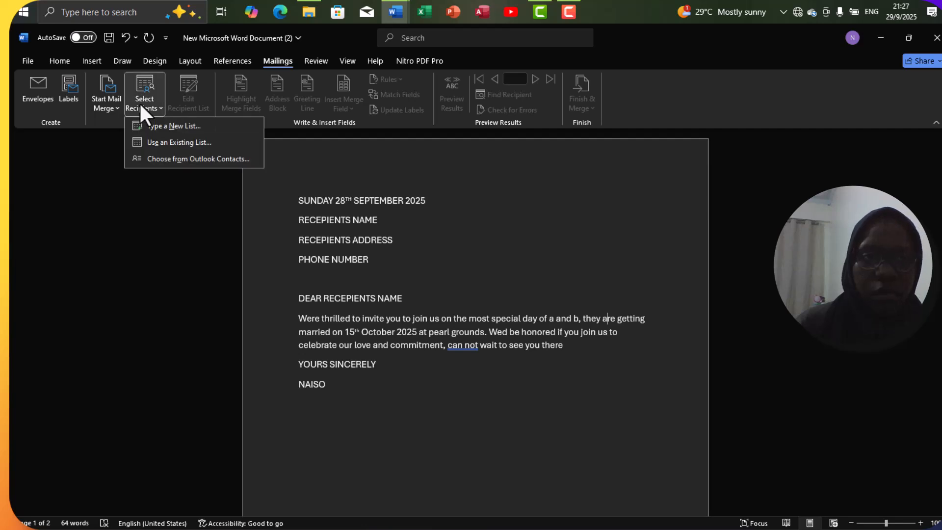
left_click(171, 147)
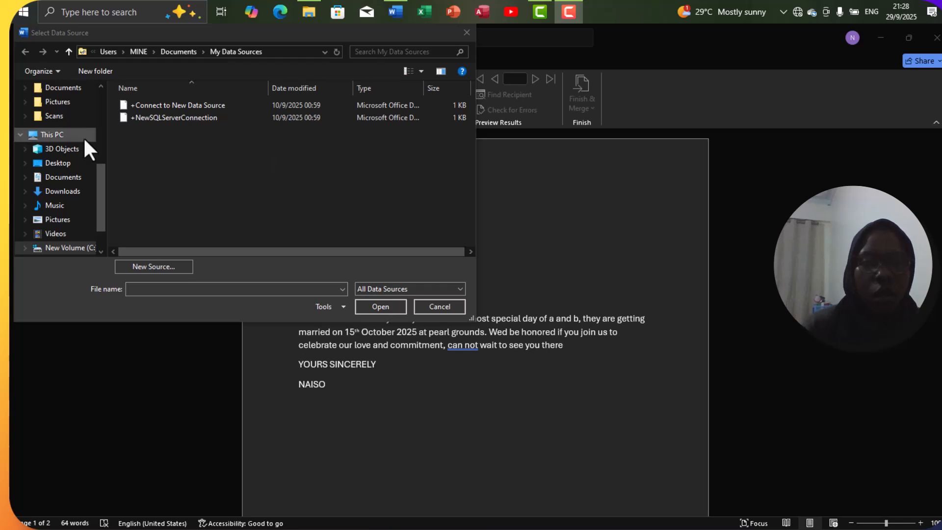
left_click(67, 164)
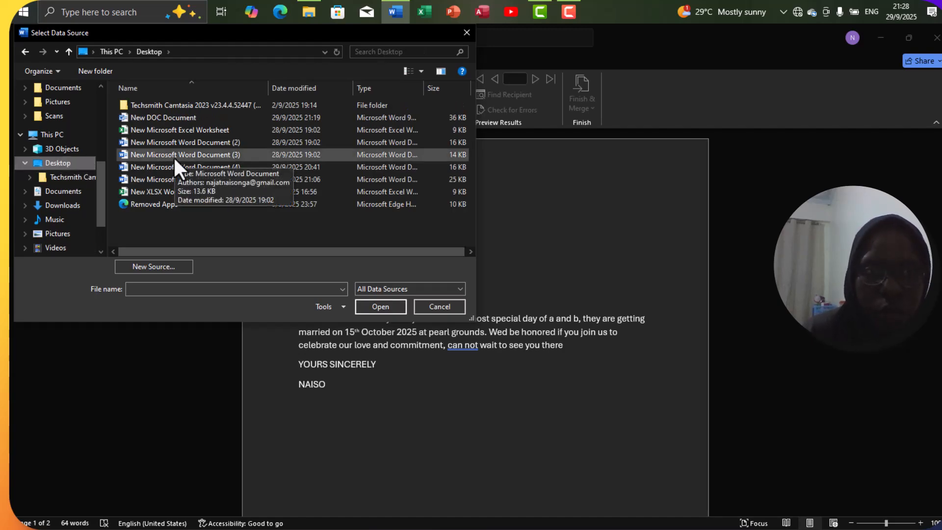
double_click(176, 157)
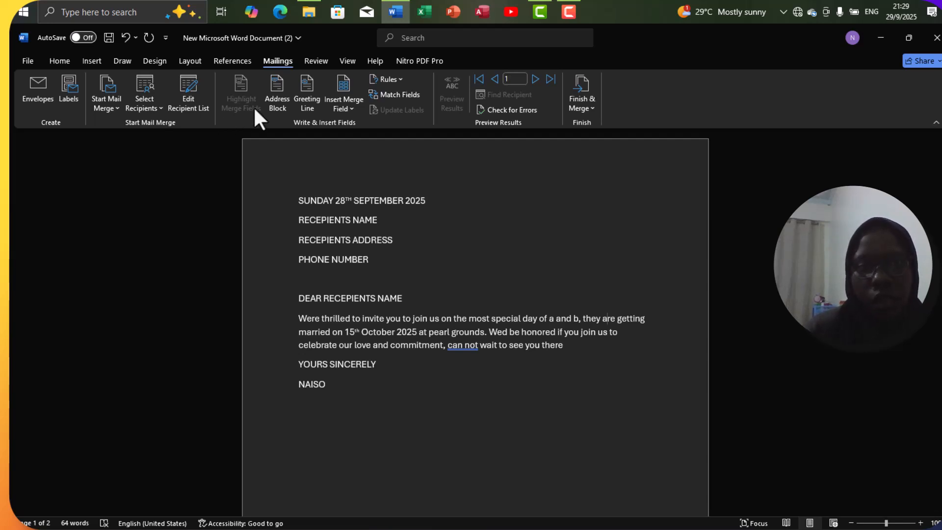
left_click(352, 112)
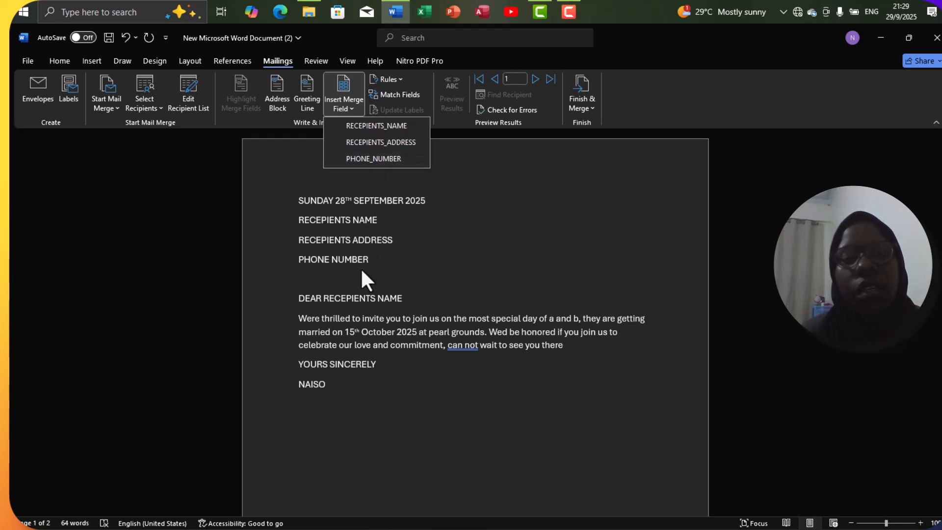
left_click(393, 127)
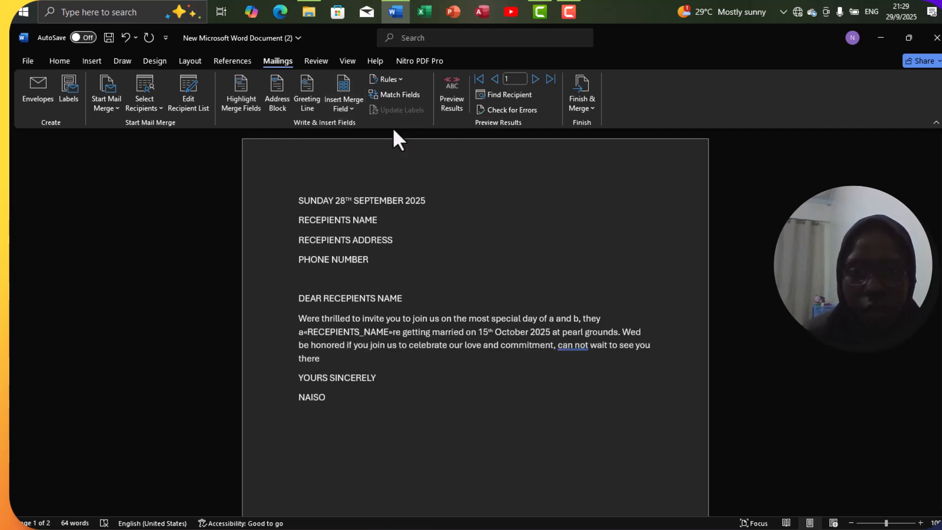
key("BackSpace")
key("BackSpace")
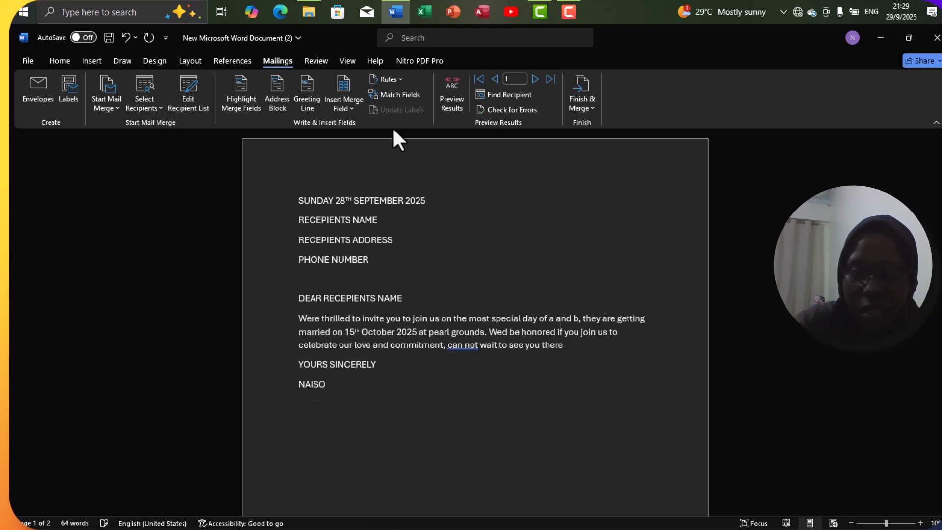
Replace the RECEPIENTS NAME line under the date with the RECEPIENTS_NAME merge field.
left_click(394, 210)
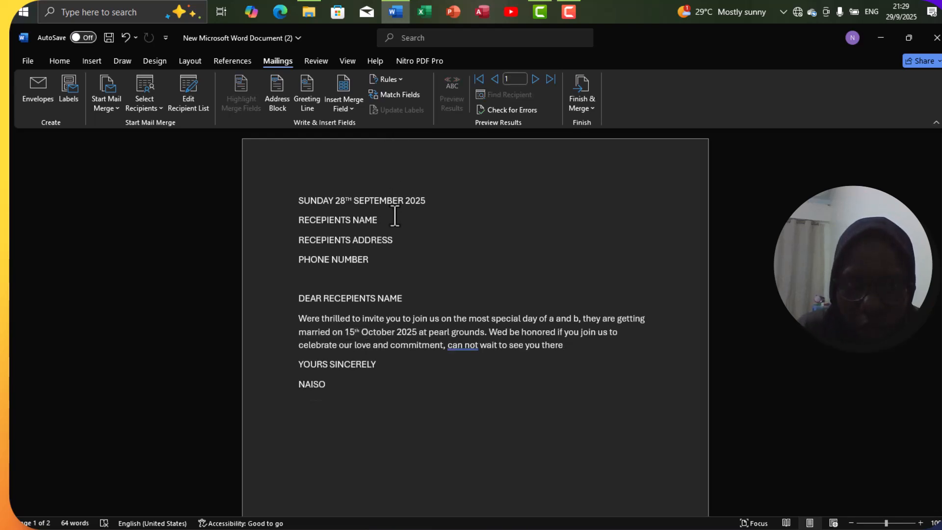
left_click(393, 220)
key("BackSpace")
key("BackSpace")
key("BackSpace")
key("BackSpace")
key("BackSpace")
key("BackSpace")
key("BackSpace")
key("BackSpace")
key("BackSpace")
key("BackSpace")
key("BackSpace")
key("BackSpace")
key("BackSpace")
key("BackSpace")
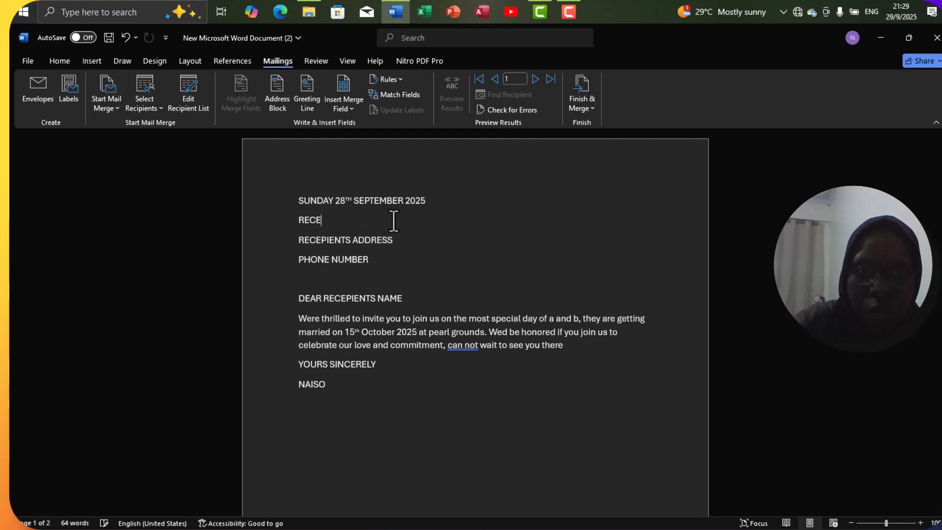
key("BackSpace")
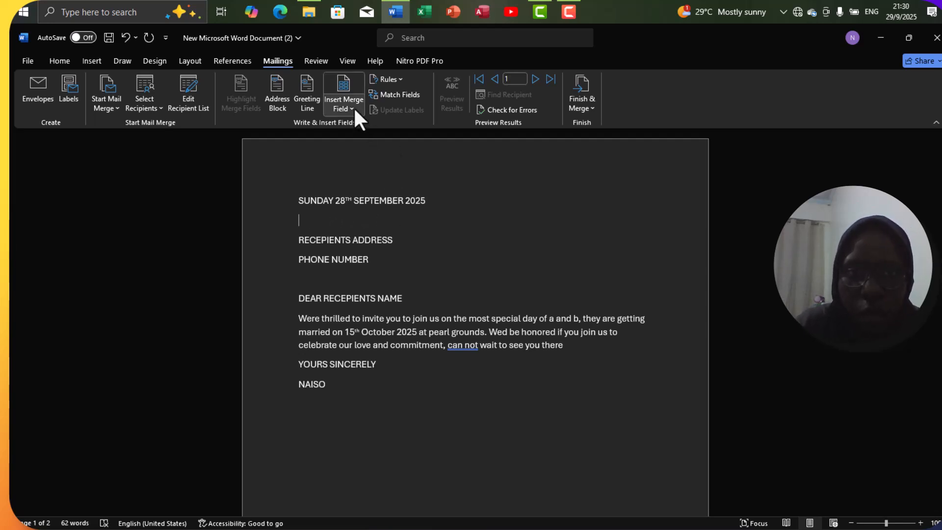
left_click(353, 108)
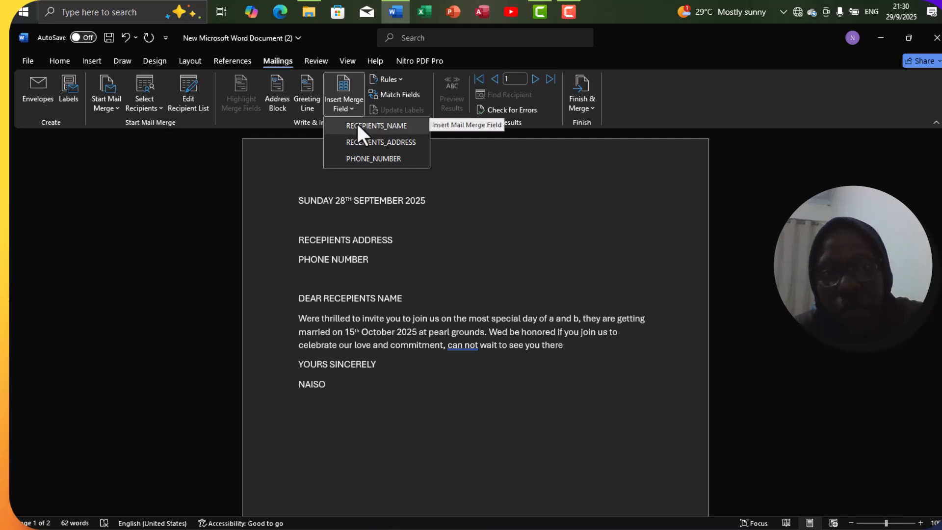
left_click(357, 126)
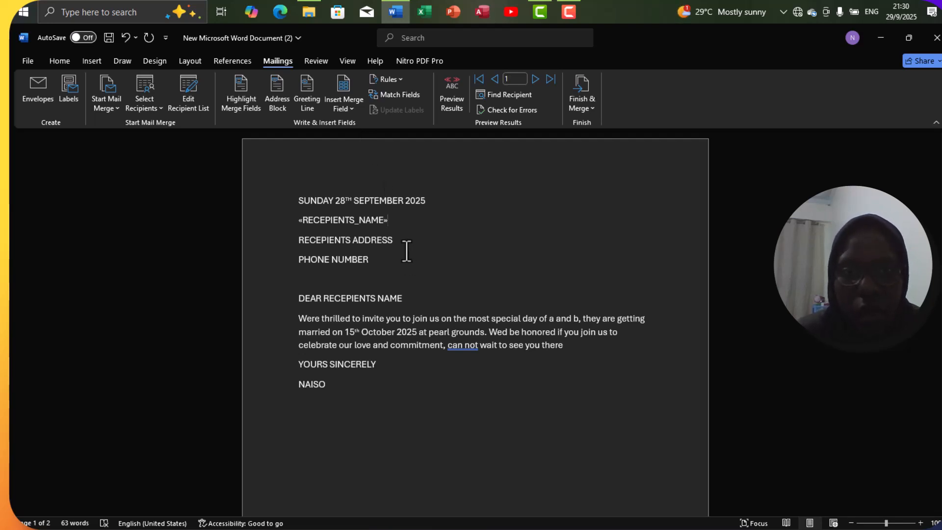
Replace the recipient placeholder in the greeting line with the RECEPIENTS_NAME merge field, keeping the word DEAR before it.
key("BackSpace")
key("BackSpace")
key("BackSpace")
key("BackSpace")
key("BackSpace")
key("BackSpace")
key("BackSpace")
key("BackSpace")
key("BackSpace")
key("BackSpace")
key("BackSpace")
key("BackSpace")
key("BackSpace")
key("BackSpace")
key("BackSpace")
key("BackSpace")
key("BackSpace")
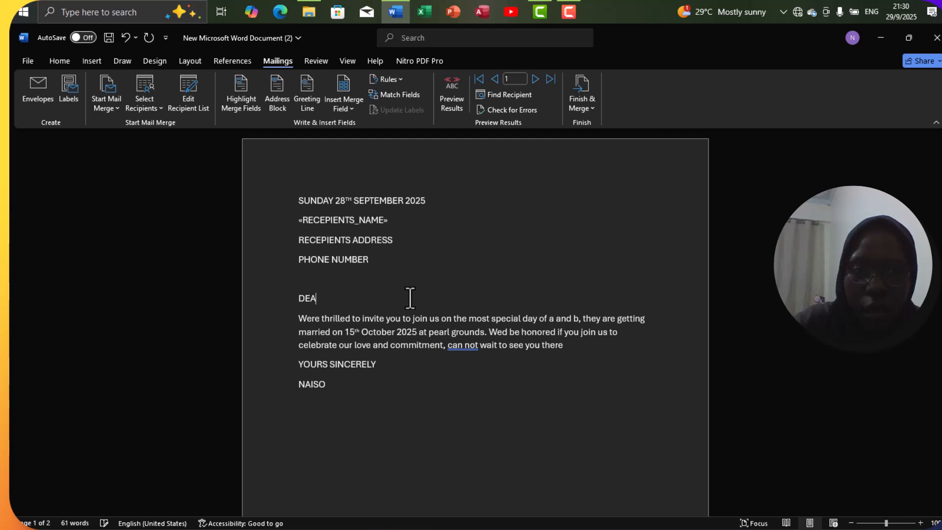
type("r")
key("BackSpace")
type("R")
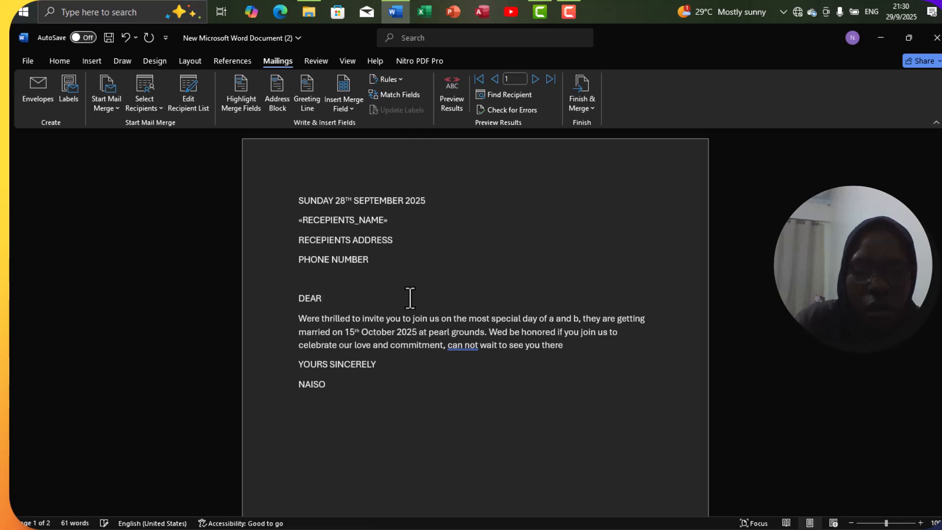
left_click(346, 94)
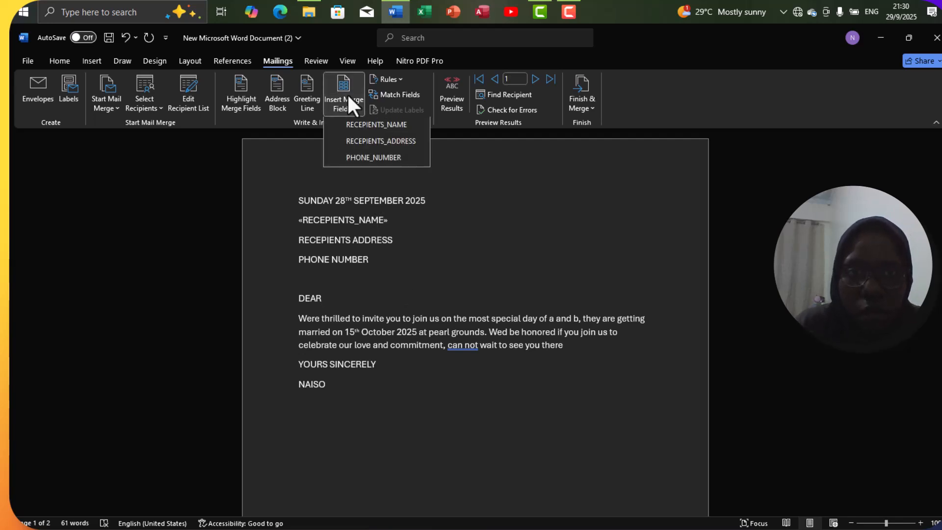
left_click(358, 125)
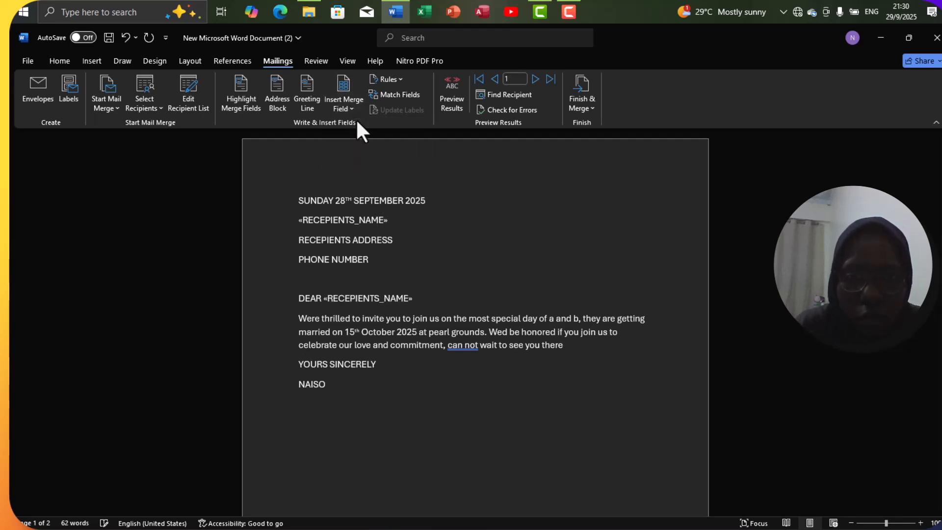
Replace the RECEPIENTS ADDRESS line with the RECEPIENTS_ADDRESS merge field.
left_click(400, 236)
key("BackSpace")
key("BackSpace")
key("BackSpace")
key("BackSpace")
key("BackSpace")
key("BackSpace")
key("BackSpace")
key("BackSpace")
key("BackSpace")
key("BackSpace")
key("BackSpace")
key("BackSpace")
key("BackSpace")
key("BackSpace")
key("BackSpace")
key("BackSpace")
key("BackSpace")
key("BackSpace")
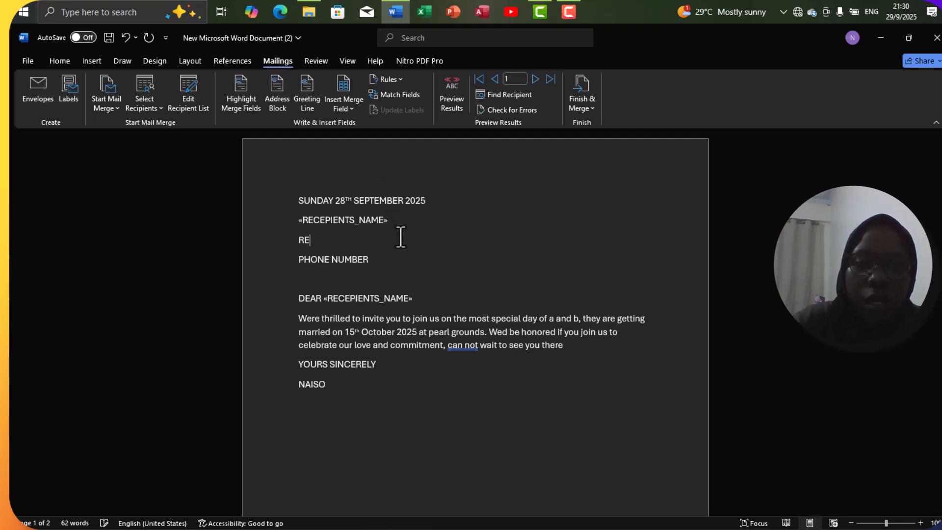
left_click(346, 108)
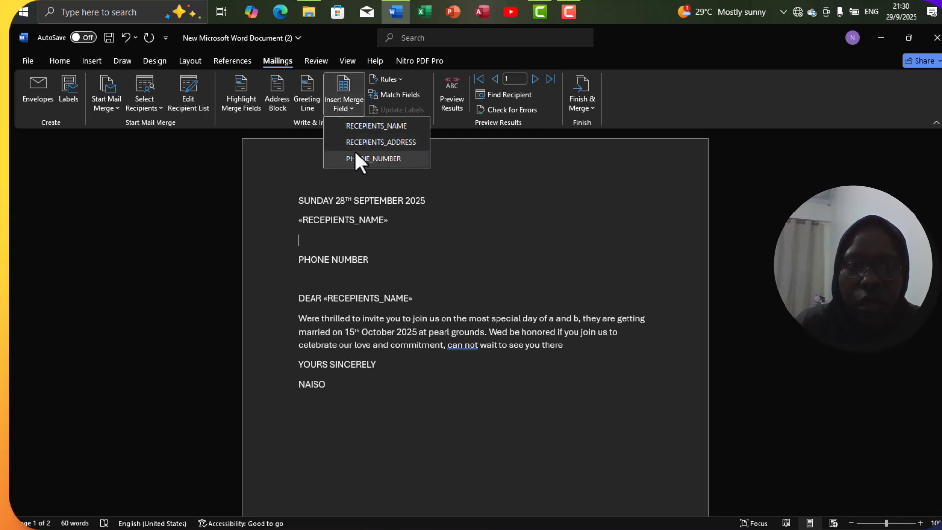
left_click(354, 142)
left_click(354, 147)
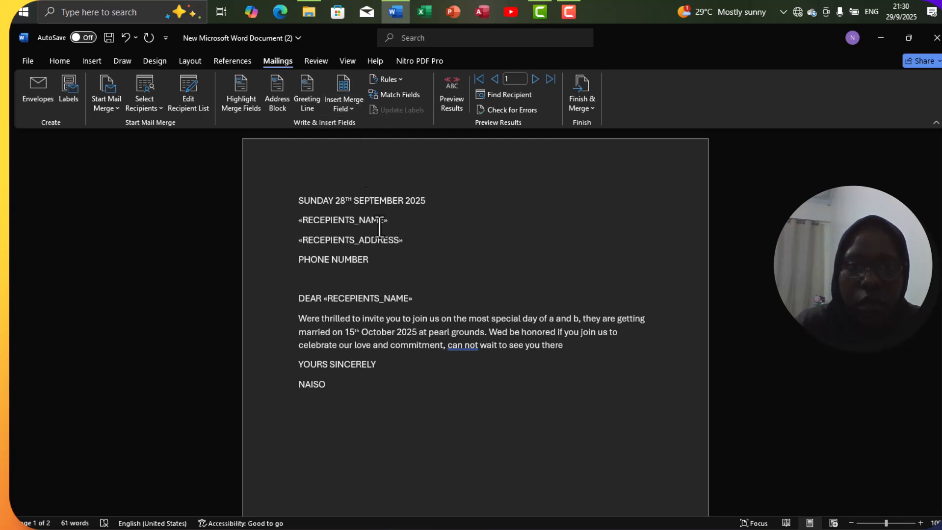
Replace the PHONE NUMBER line with the PHONE_NUMBER merge field.
left_click(385, 260)
key("BackSpace")
key("BackSpace")
key("BackSpace")
key("BackSpace")
key("BackSpace")
key("BackSpace")
key("BackSpace")
key("BackSpace")
key("BackSpace")
key("BackSpace")
key("BackSpace")
key("BackSpace")
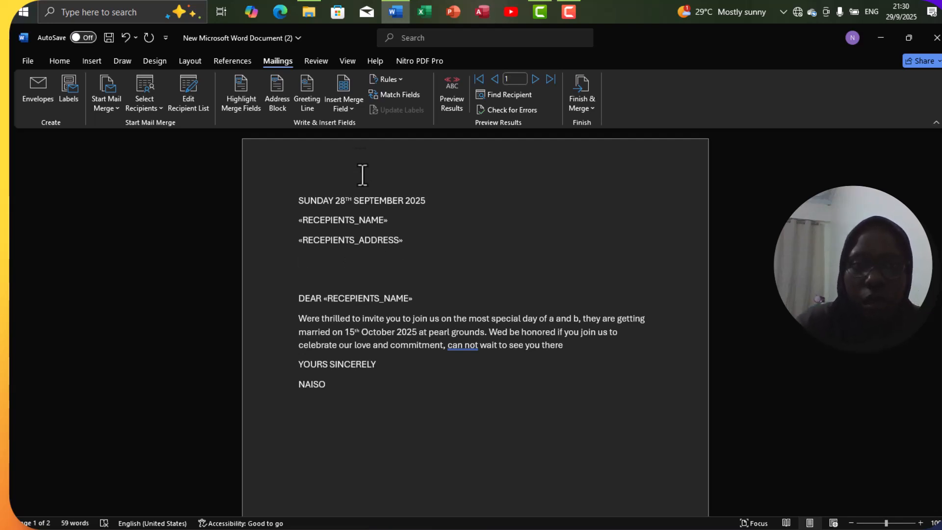
left_click(355, 108)
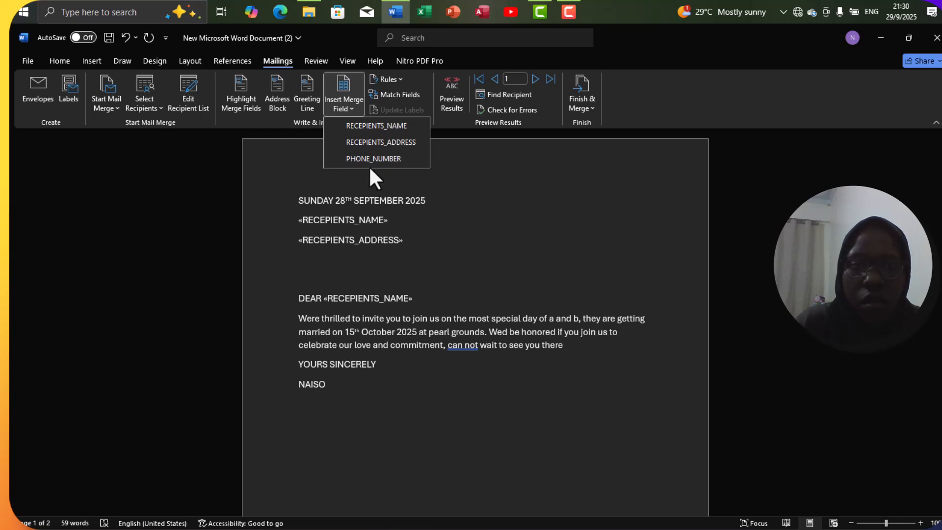
left_click(366, 160)
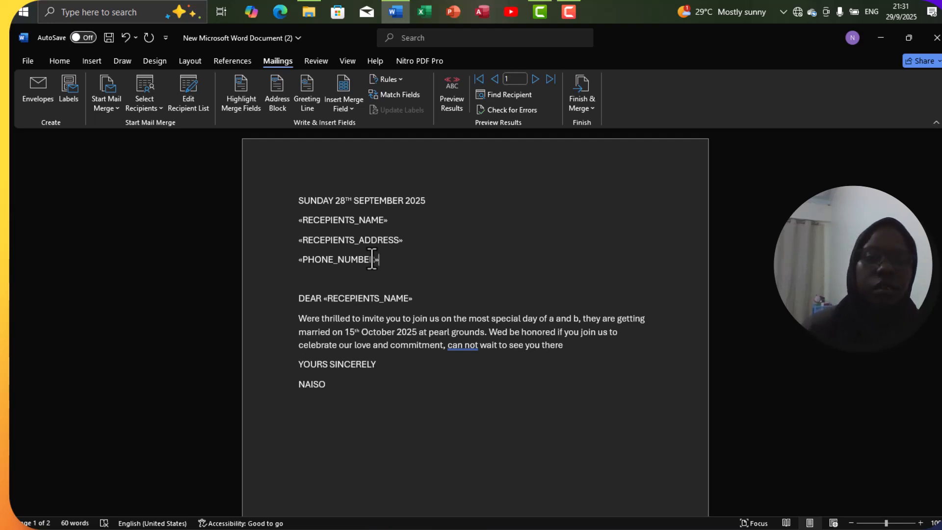
Finish the merge by generating individual editable letters for all records in a new document.
left_click(589, 103)
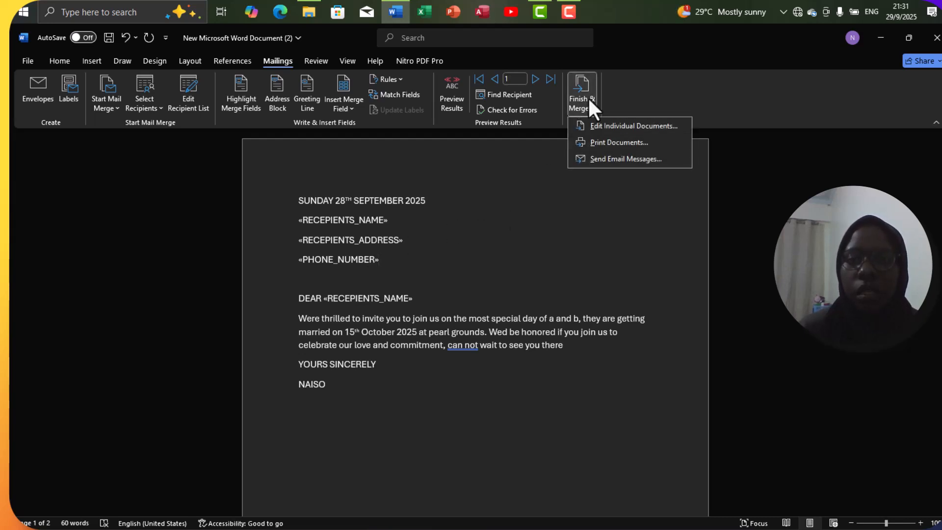
left_click(599, 125)
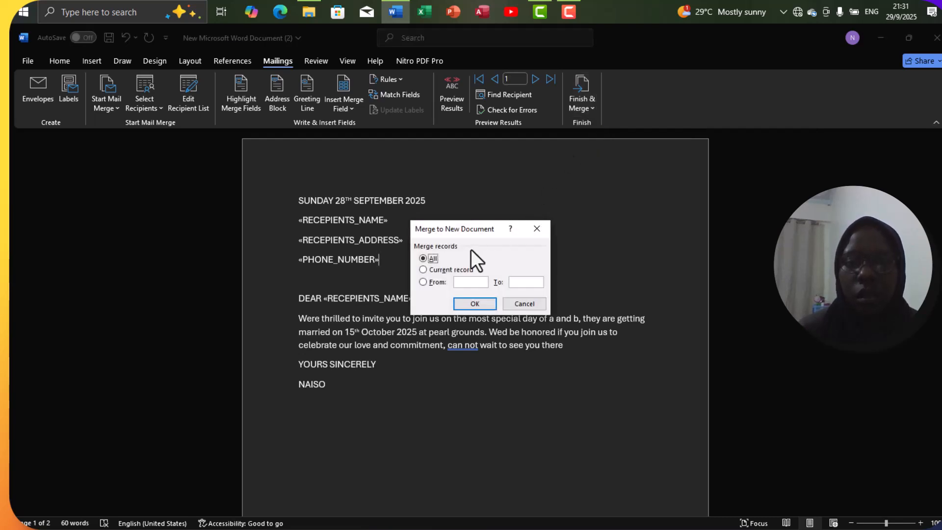
left_click(472, 303)
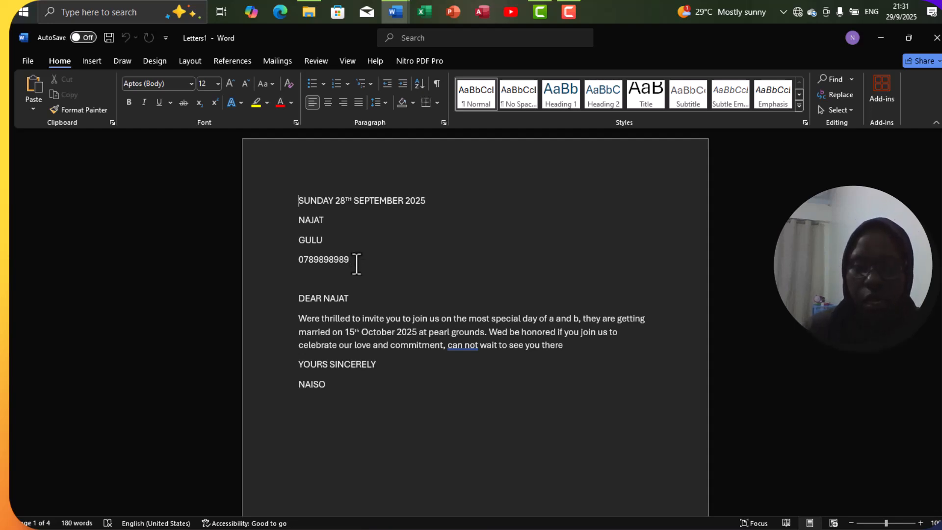
Look through the merged letters to check each recipient's name, address and phone number, ending back at the first letter.
key("Down")
key("Down")
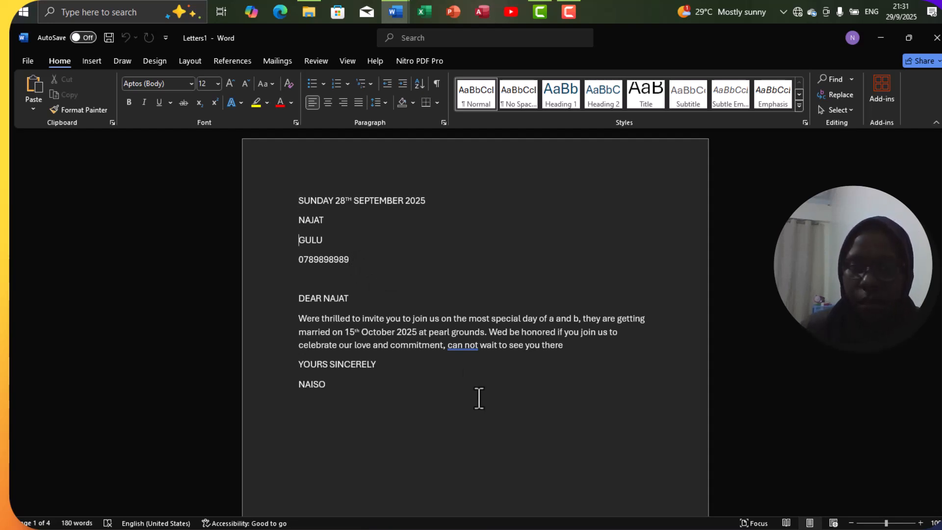
scroll(479, 397, "down", 6)
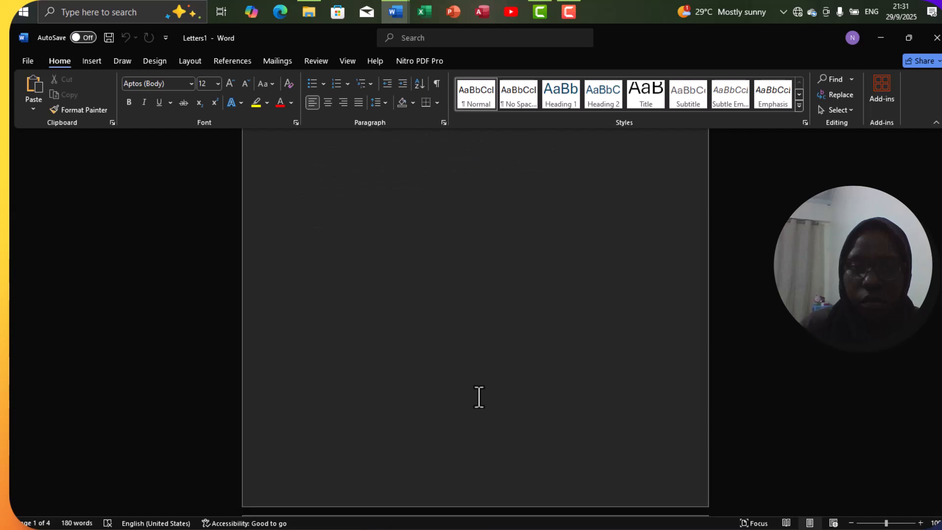
scroll(479, 397, "down", 5)
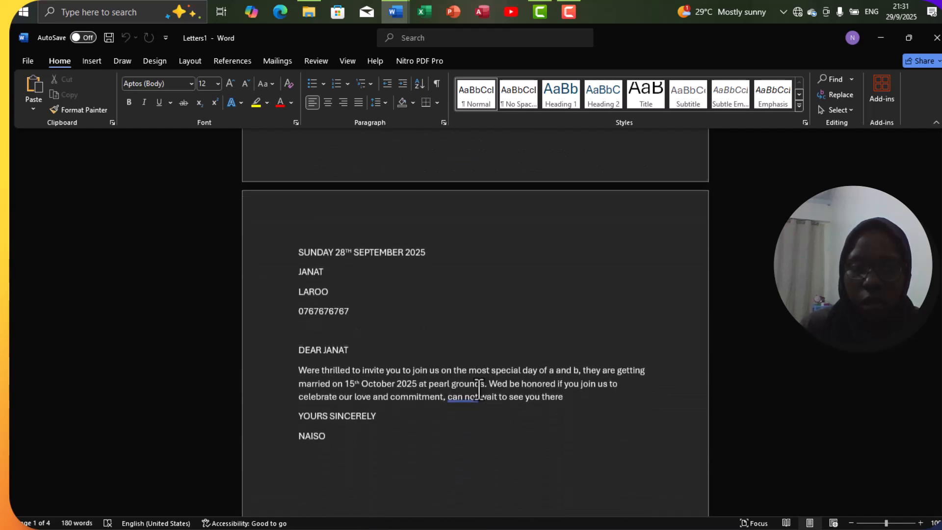
scroll(479, 389, "down", 1)
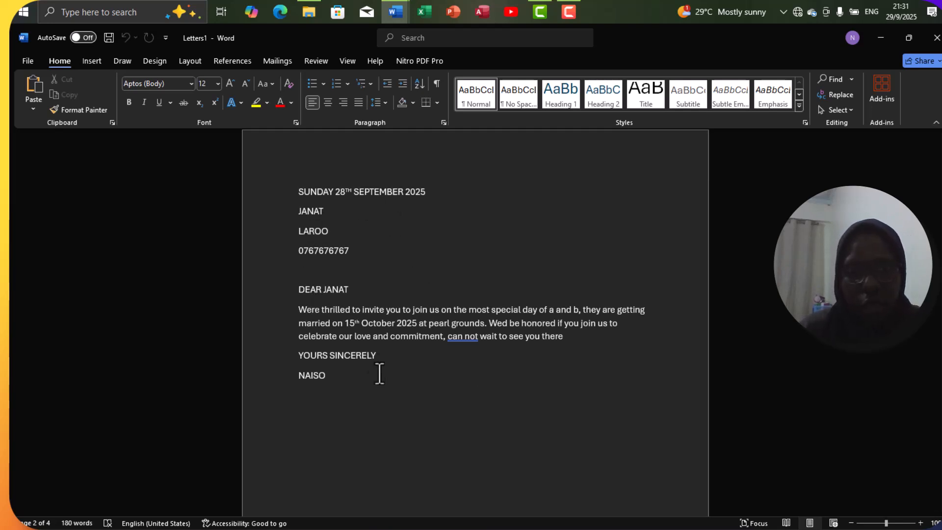
scroll(392, 407, "down", 15)
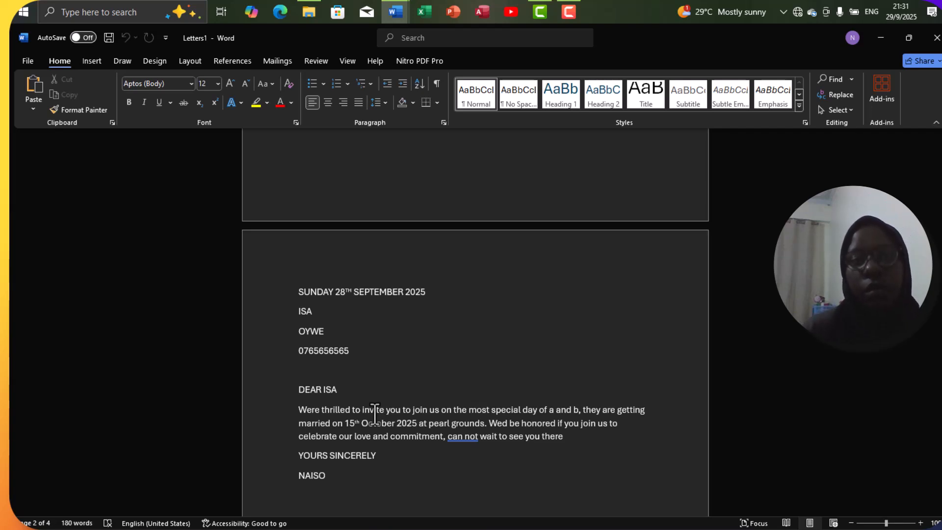
scroll(375, 415, "up", 2)
scroll(375, 414, "down", 15)
scroll(375, 415, "up", 8)
scroll(375, 415, "up", 6)
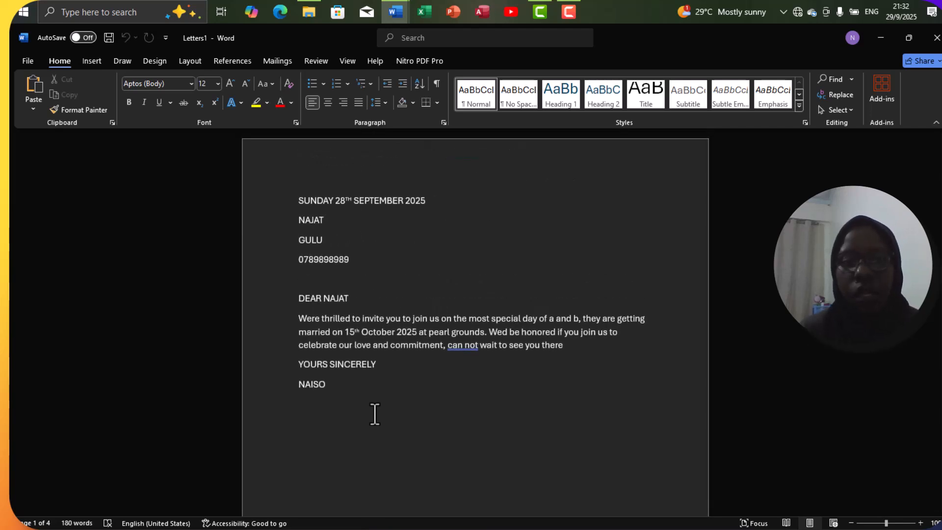